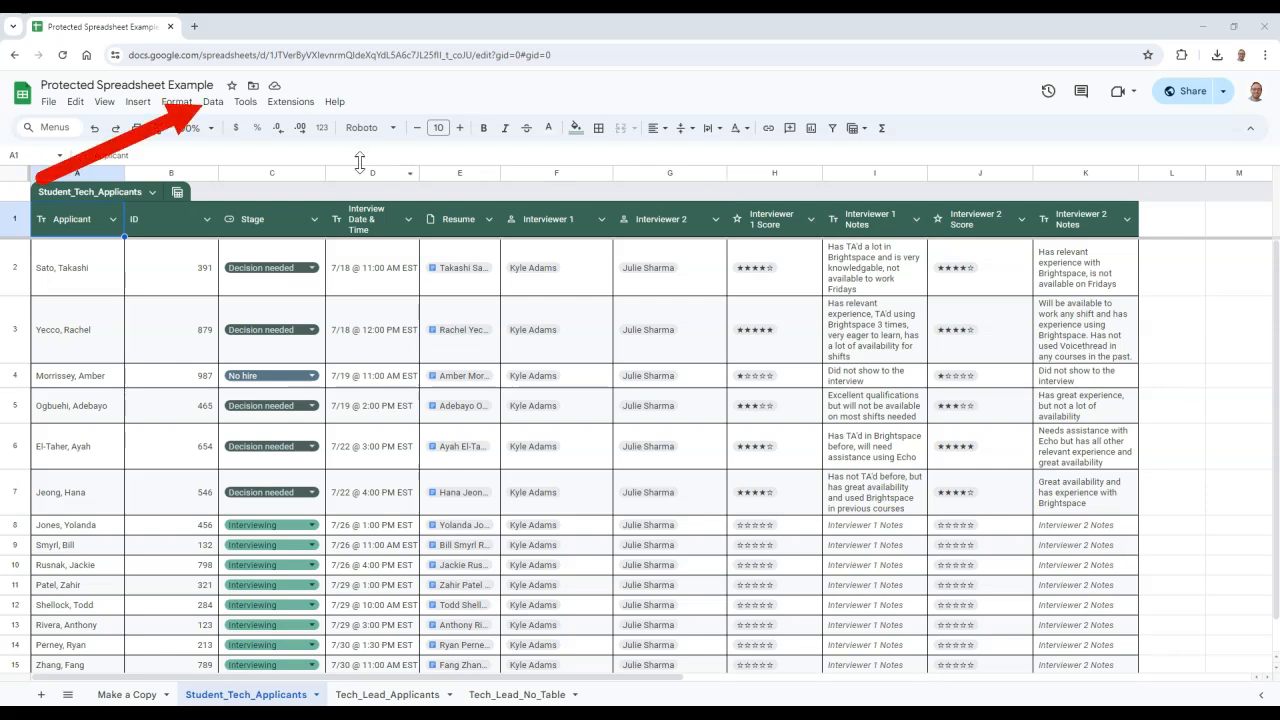
Step: Add a new protected range on the Student_Tech_Applicants sheet with the description "Interviewer 1's Notes"
left_click(215, 102)
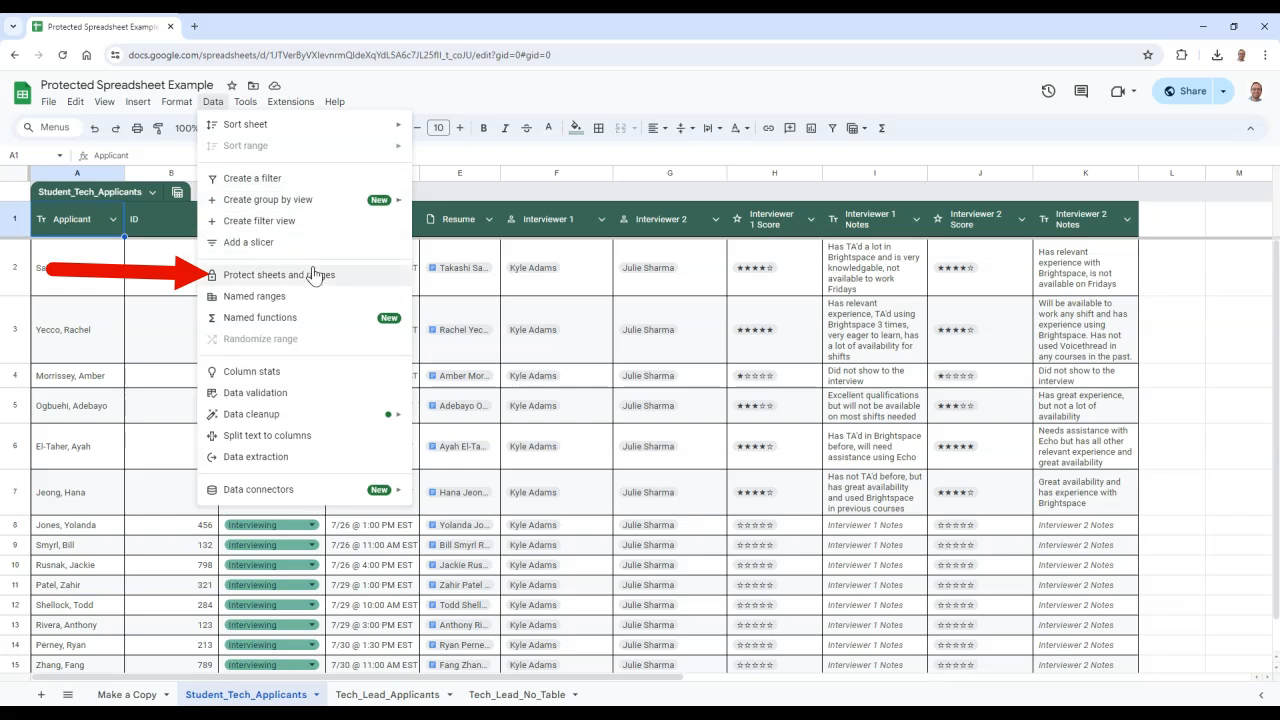
left_click(360, 276)
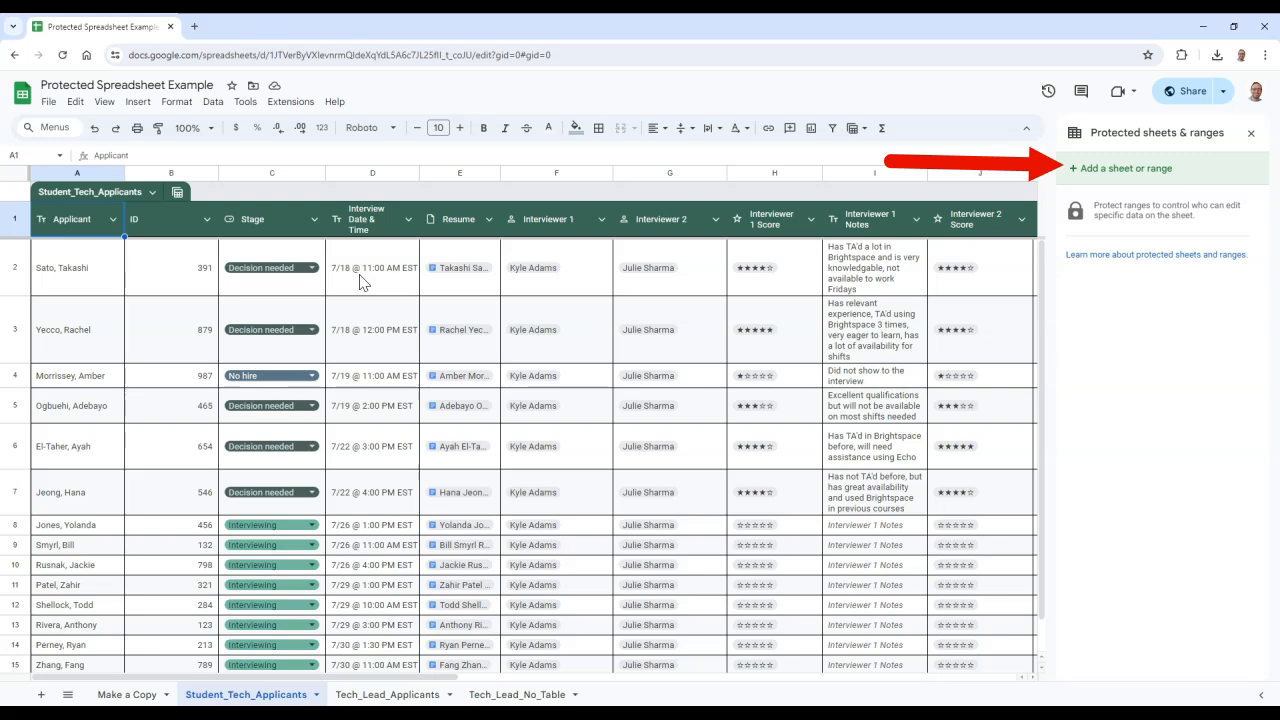
left_click(1205, 169)
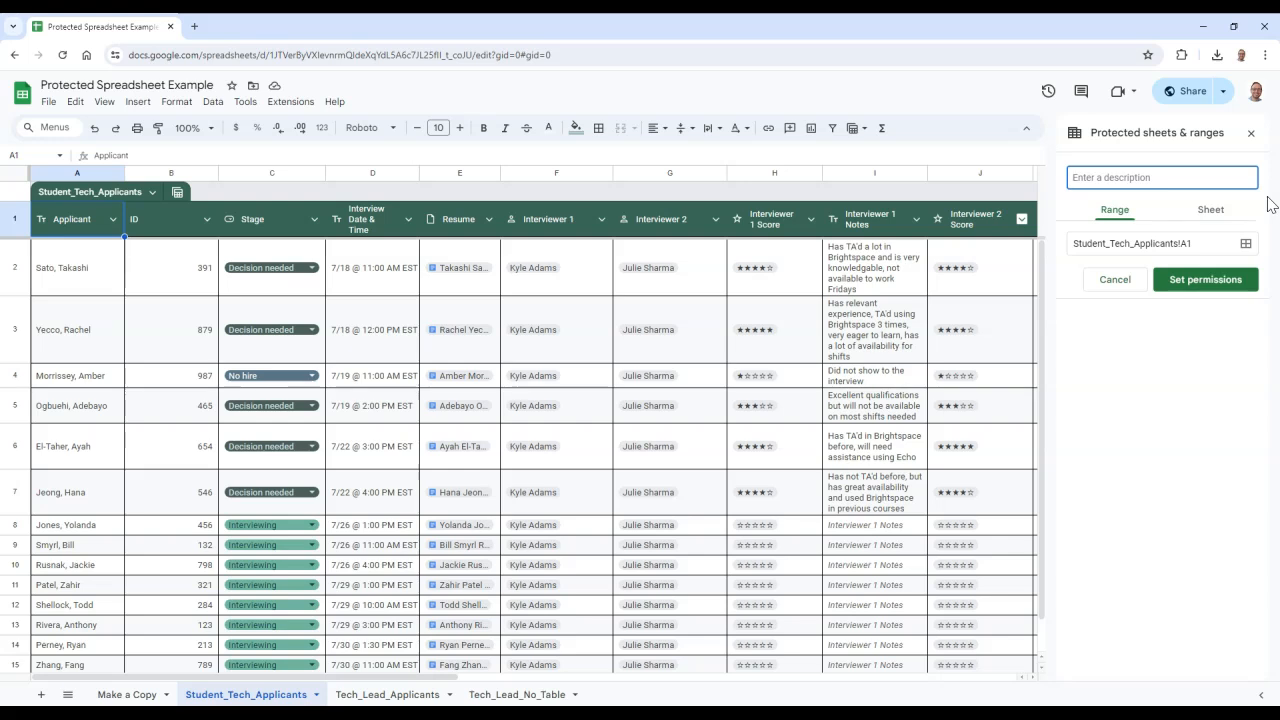
type("Interviewer 1's Notes")
left_click(1268, 198)
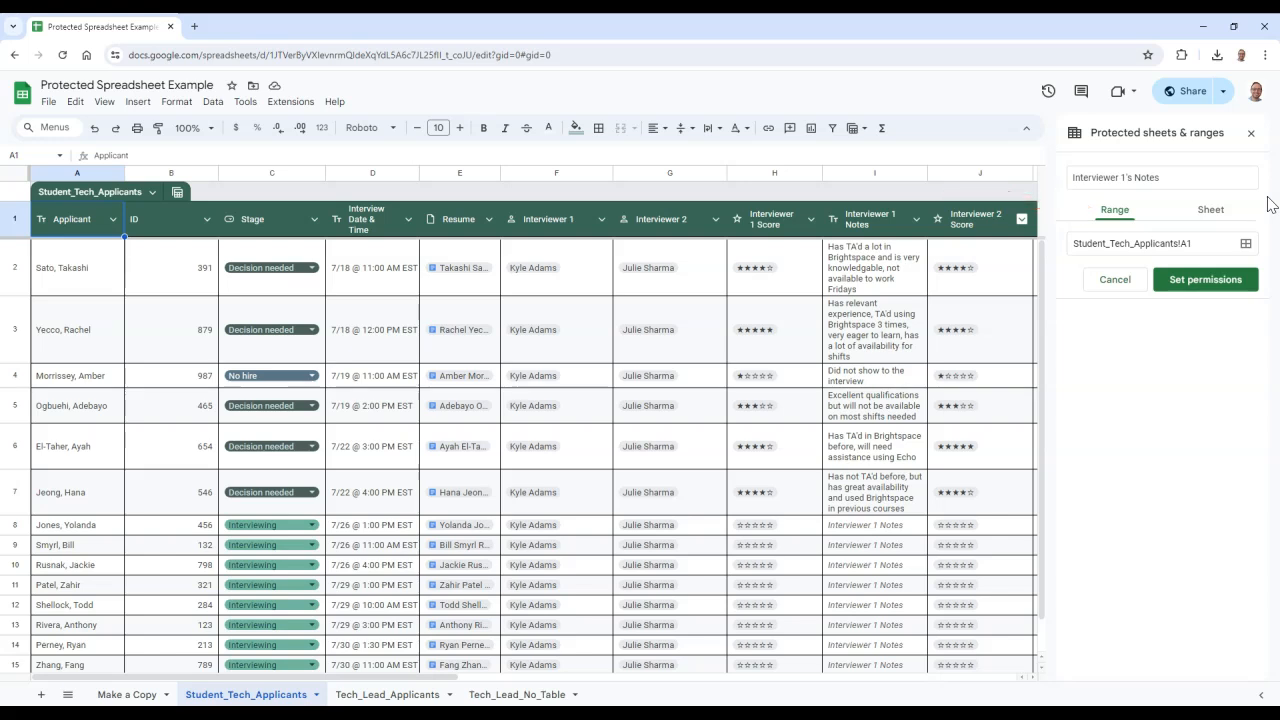
Step: Set the protected range to columns H:I, covering Interviewer 1 Score and Interviewer 1 Notes
key("Down")
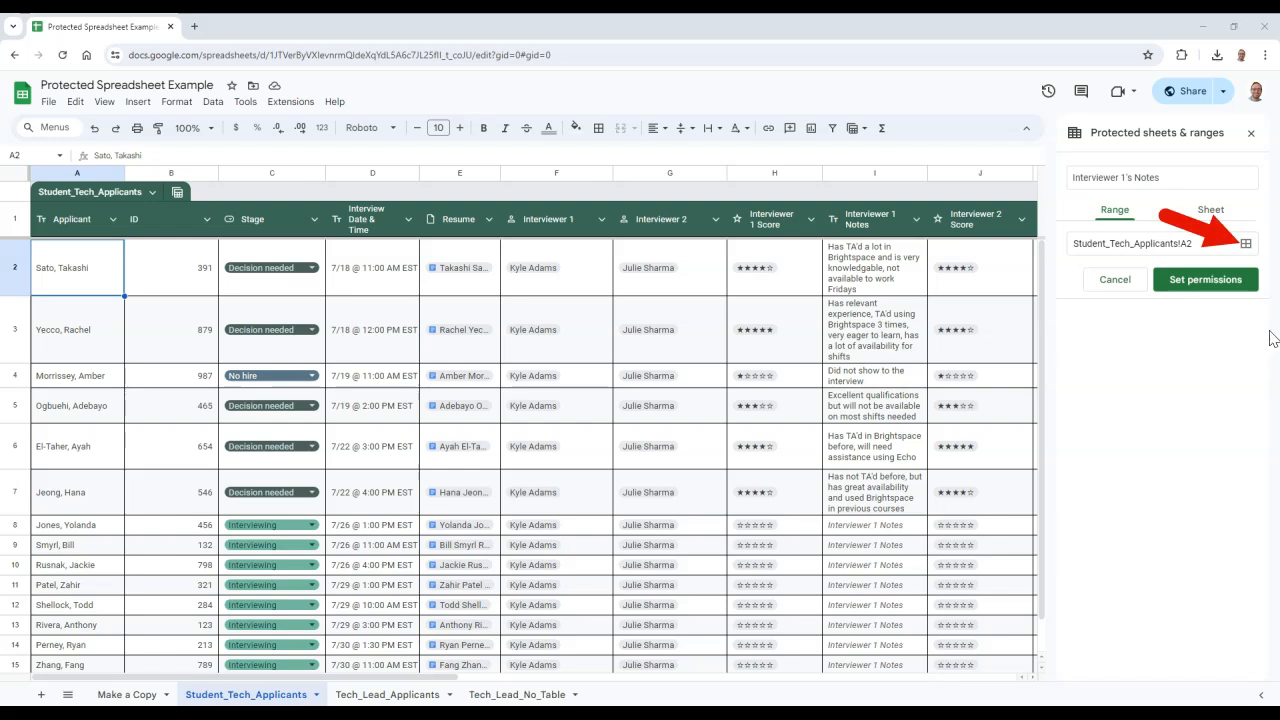
left_click(1250, 255)
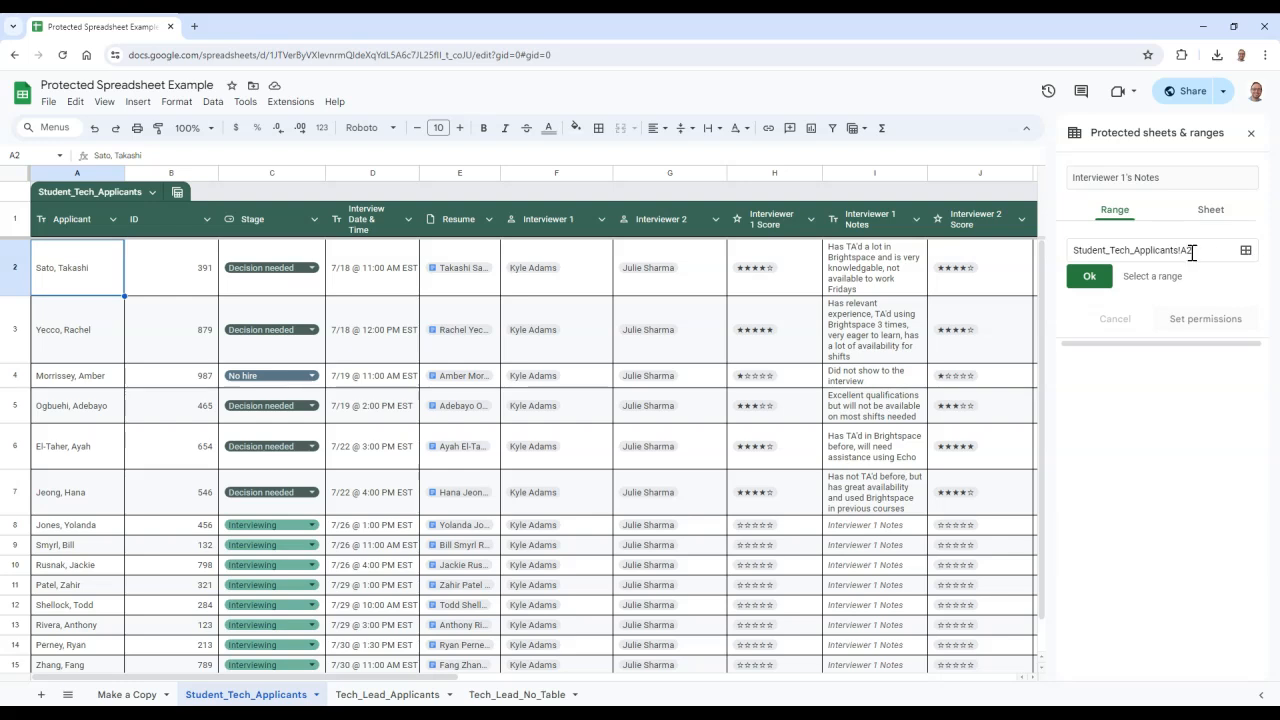
left_click(741, 174)
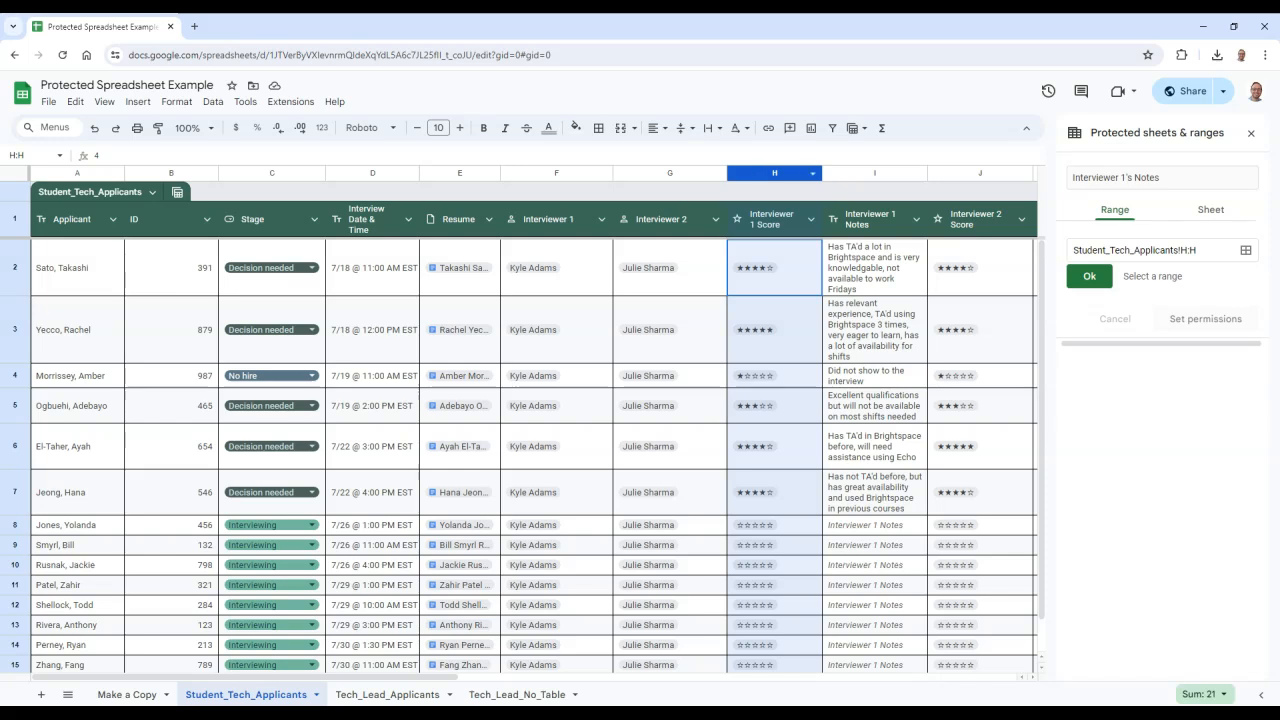
left_click_drag(741, 174, 872, 174)
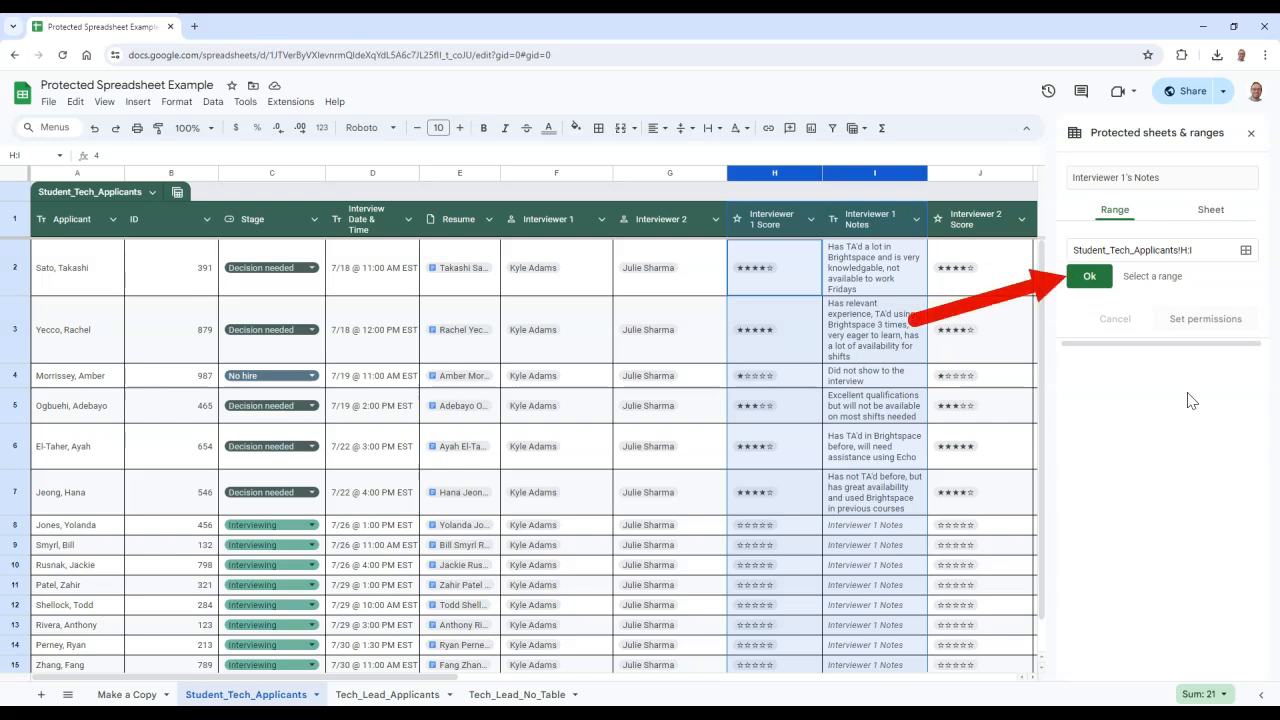
left_click(1090, 276)
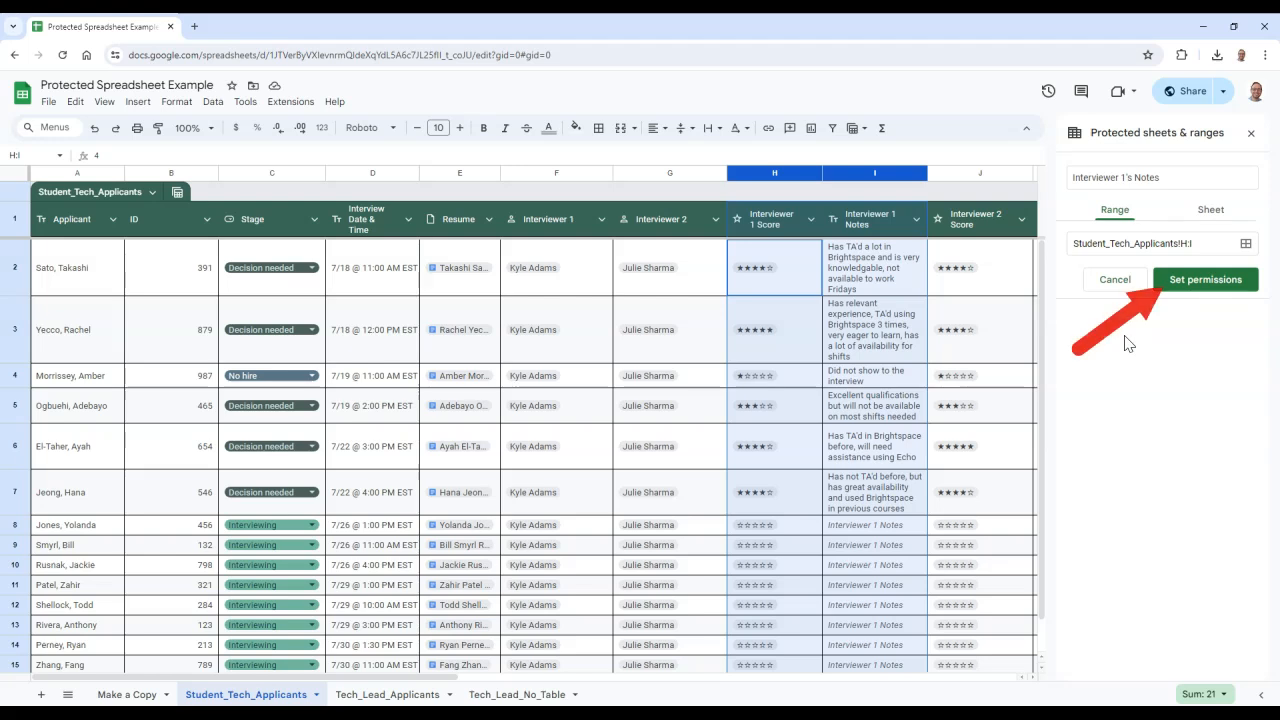
Step: Set the range's editing permissions so that editing is restricted to "Only you"
left_click(1252, 285)
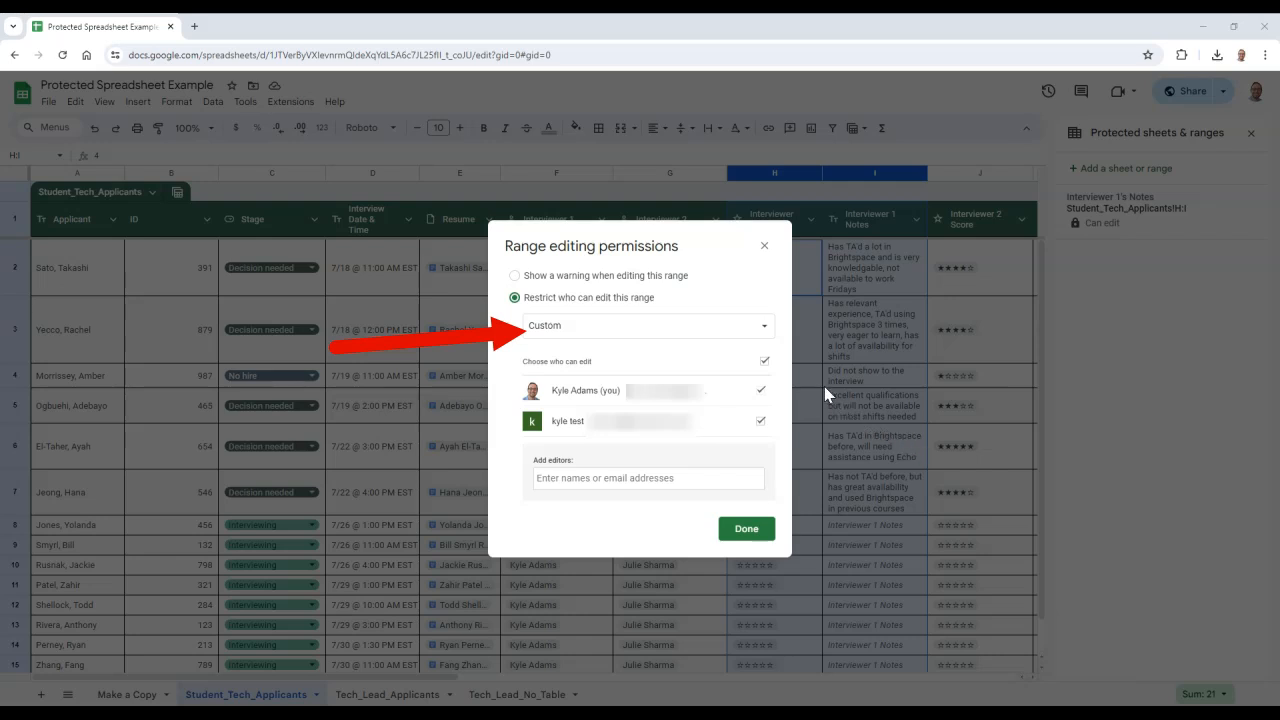
left_click(762, 326)
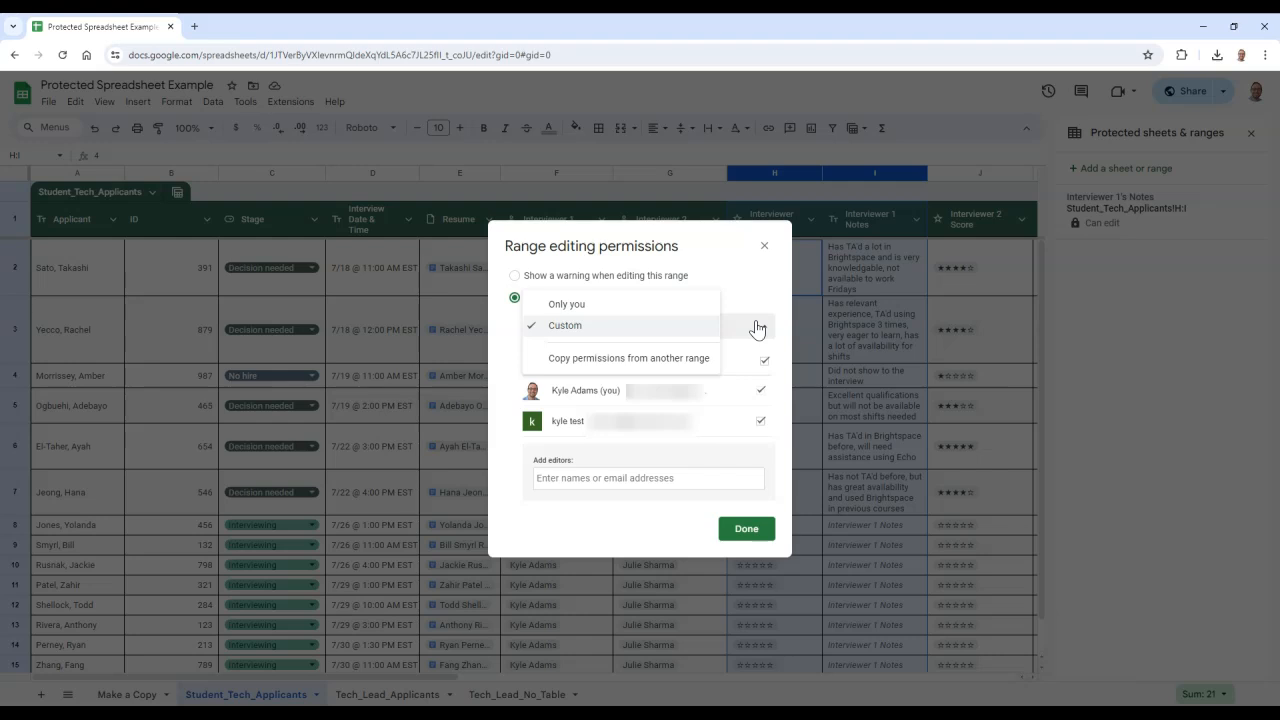
left_click(688, 308)
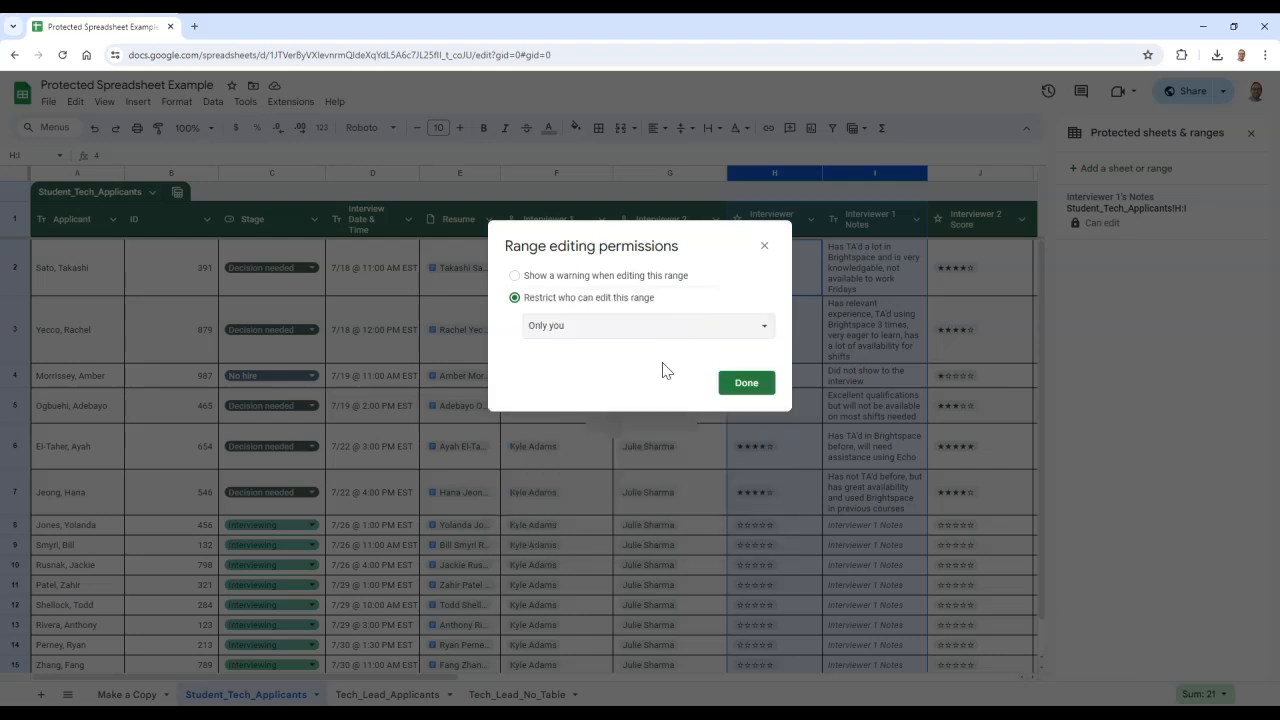
left_click(766, 390)
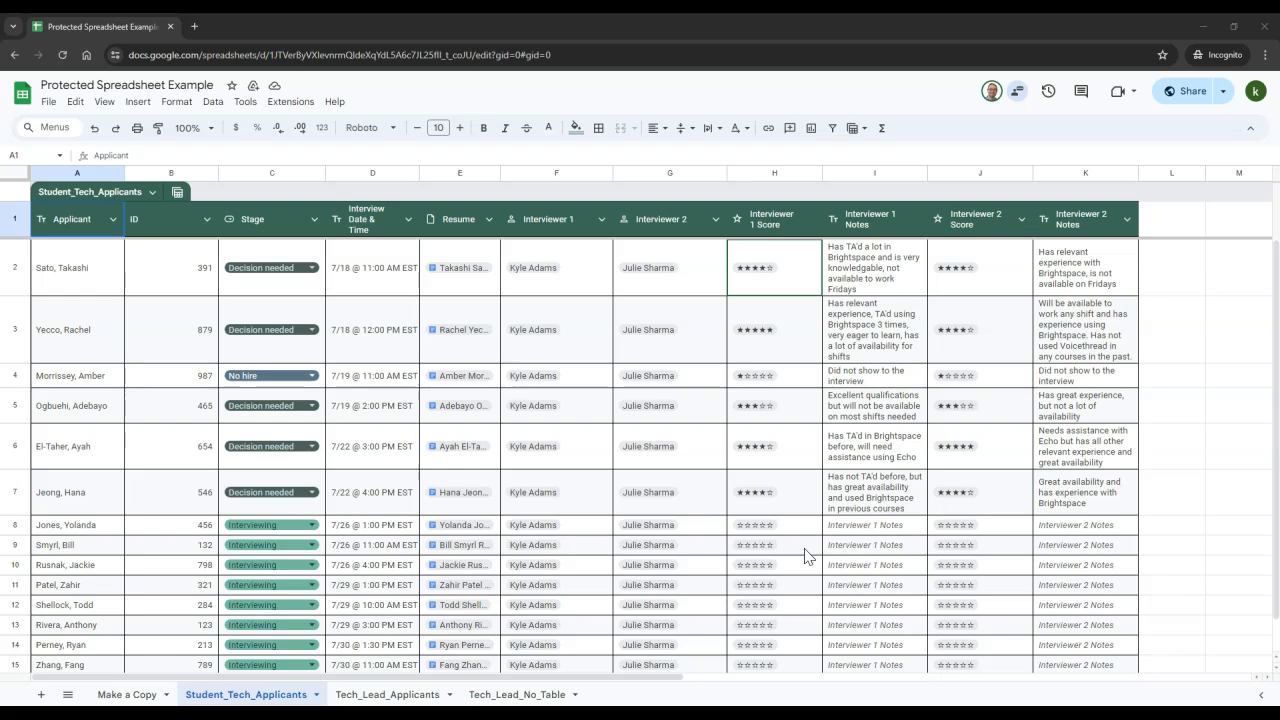
Step: In the other account's incognito window, try to edit Interviewer 1 Notes cell I8 and turn on the display of protected ranges
left_click(877, 531)
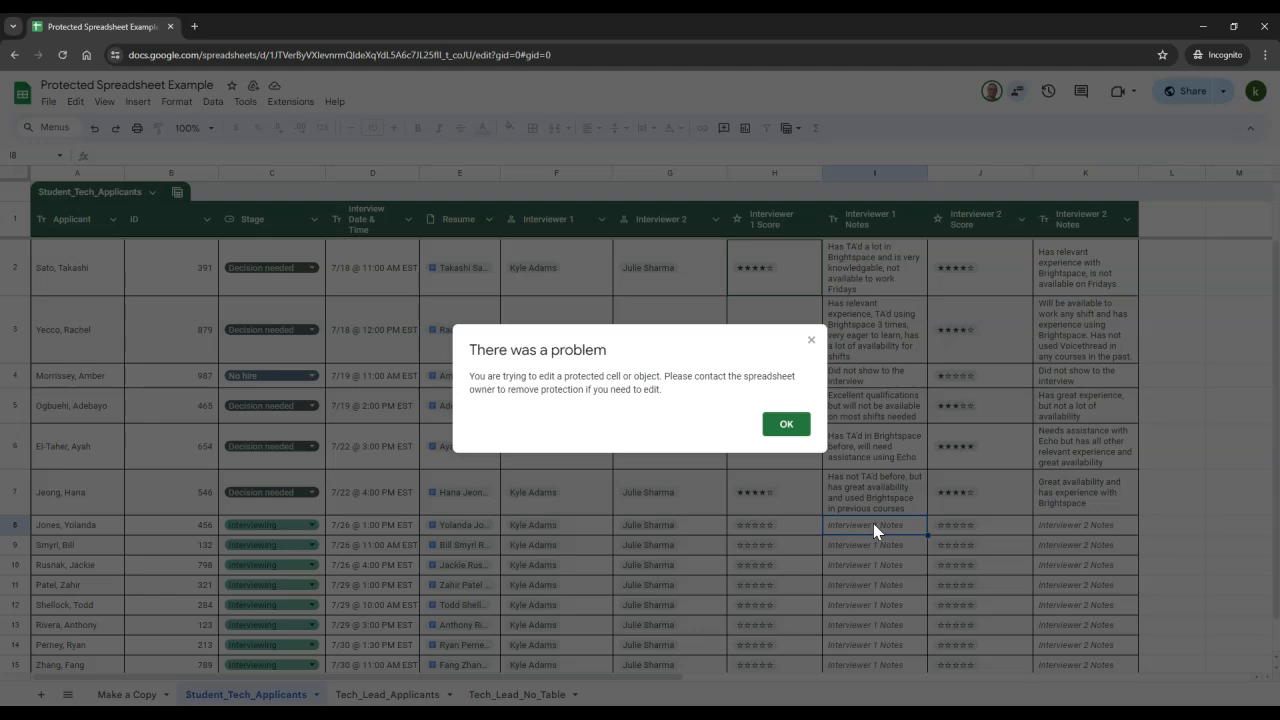
left_click(789, 424)
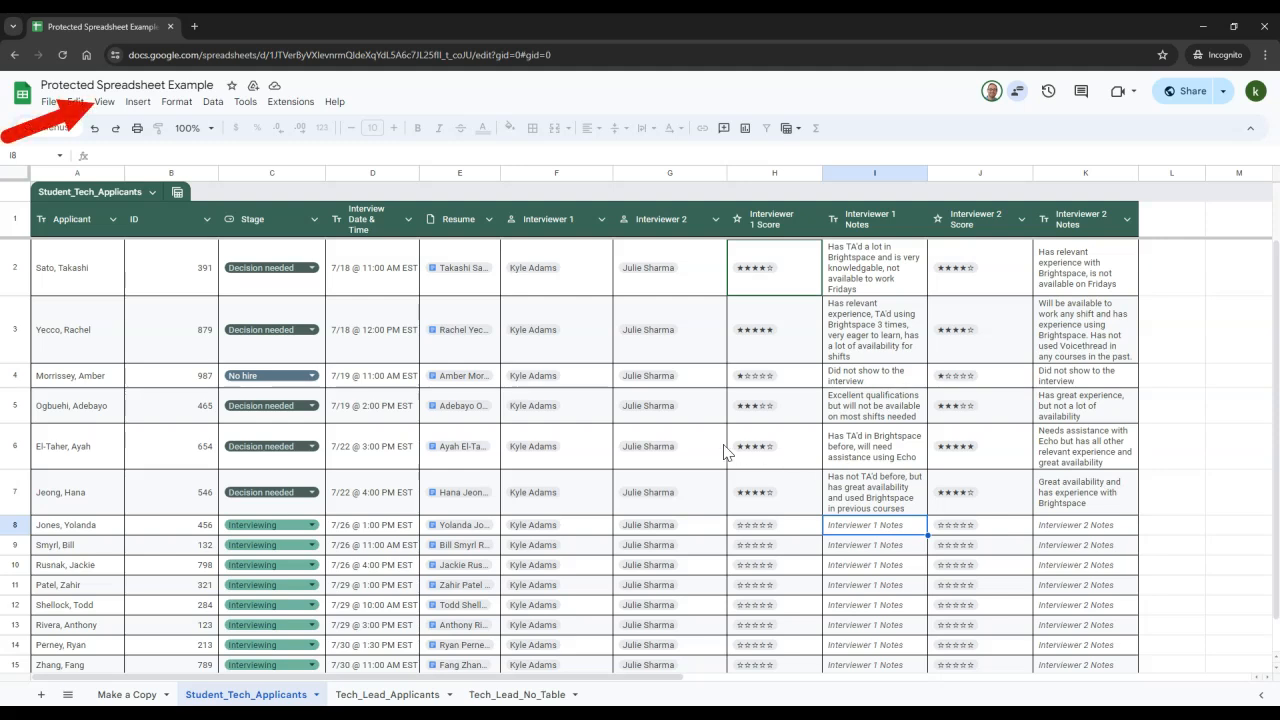
left_click(104, 105)
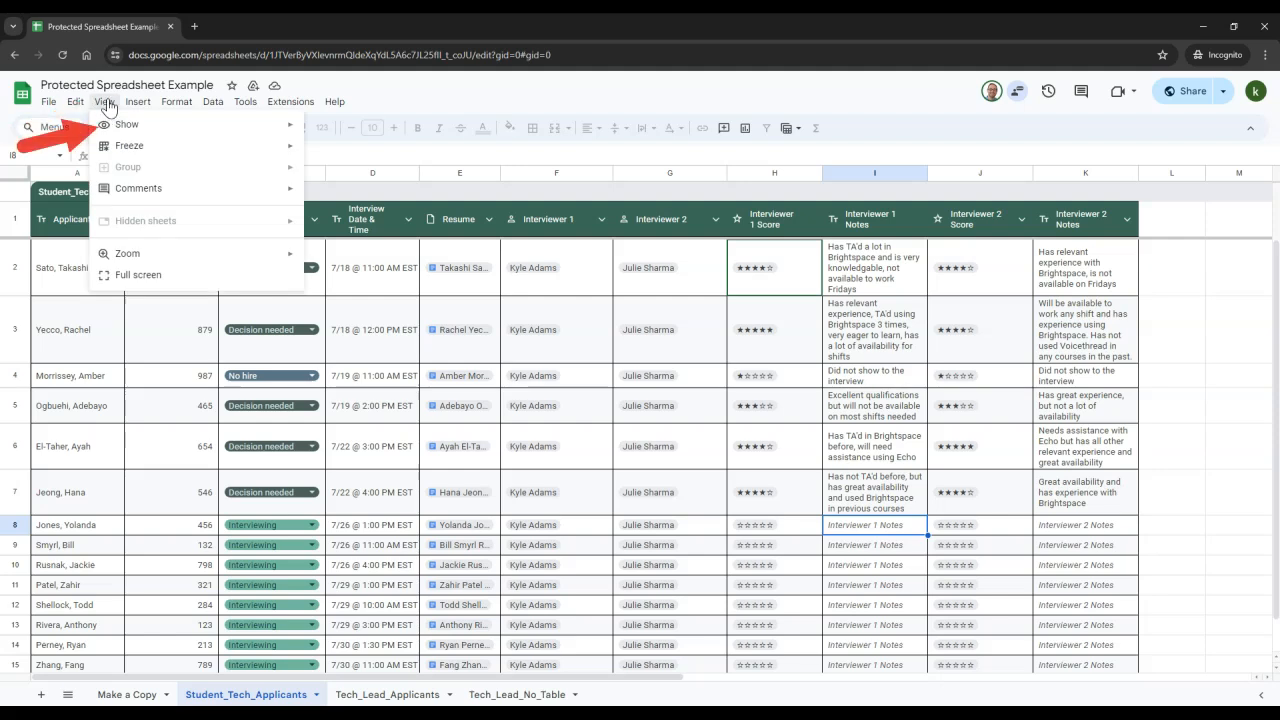
mouse_move(112, 127)
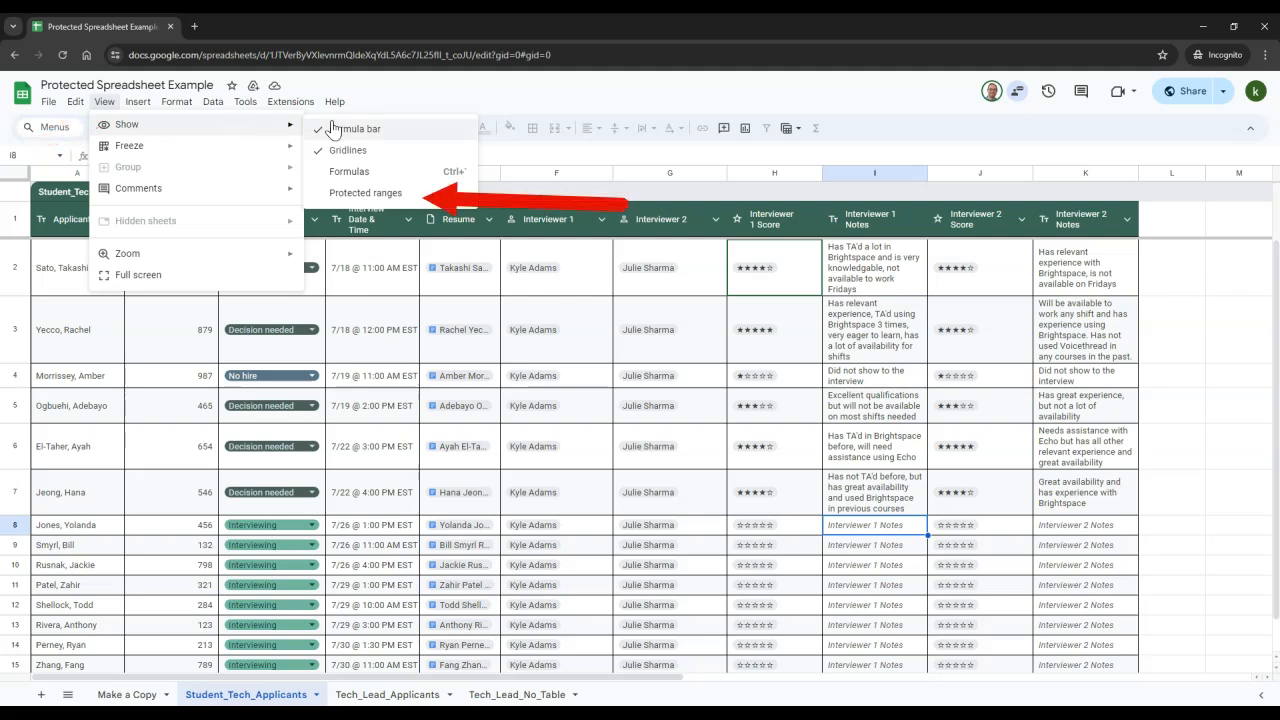
left_click(430, 202)
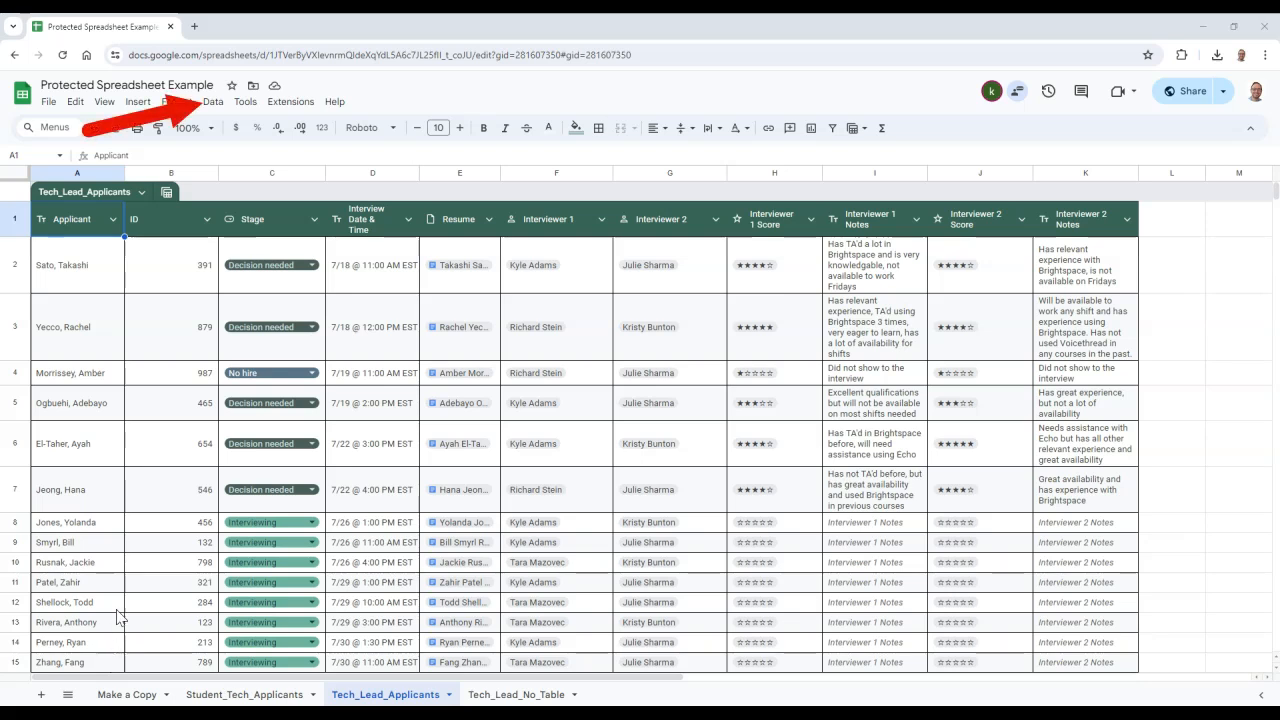
Step: From the owner's account, add a new protection on Tech_Lead_Applicants with the description "Tech Lead Protection"
left_click(220, 106)
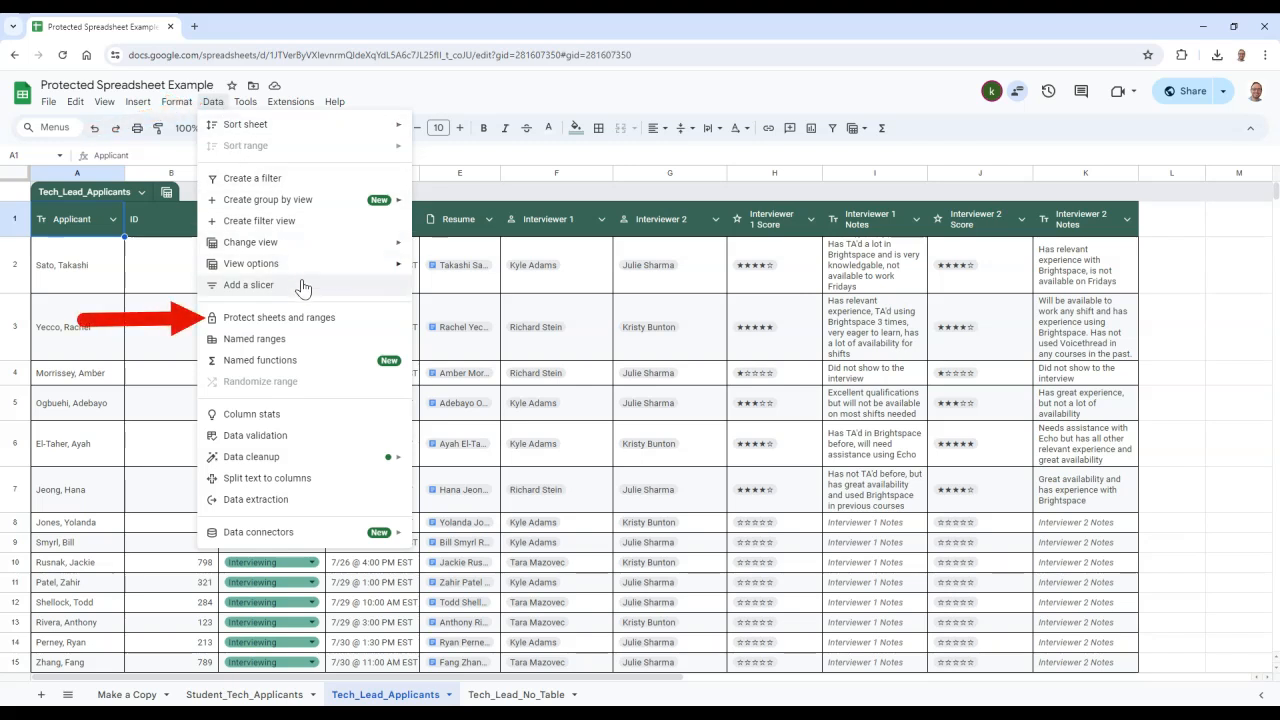
left_click(357, 330)
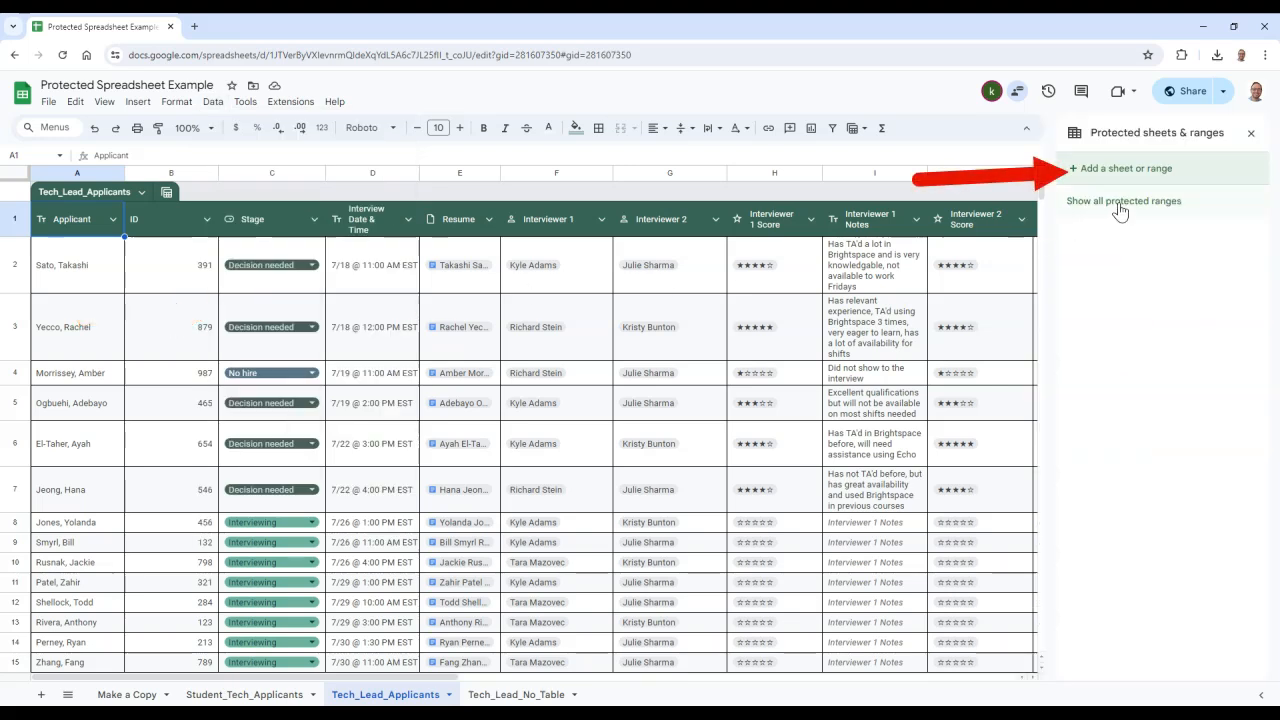
left_click(1205, 175)
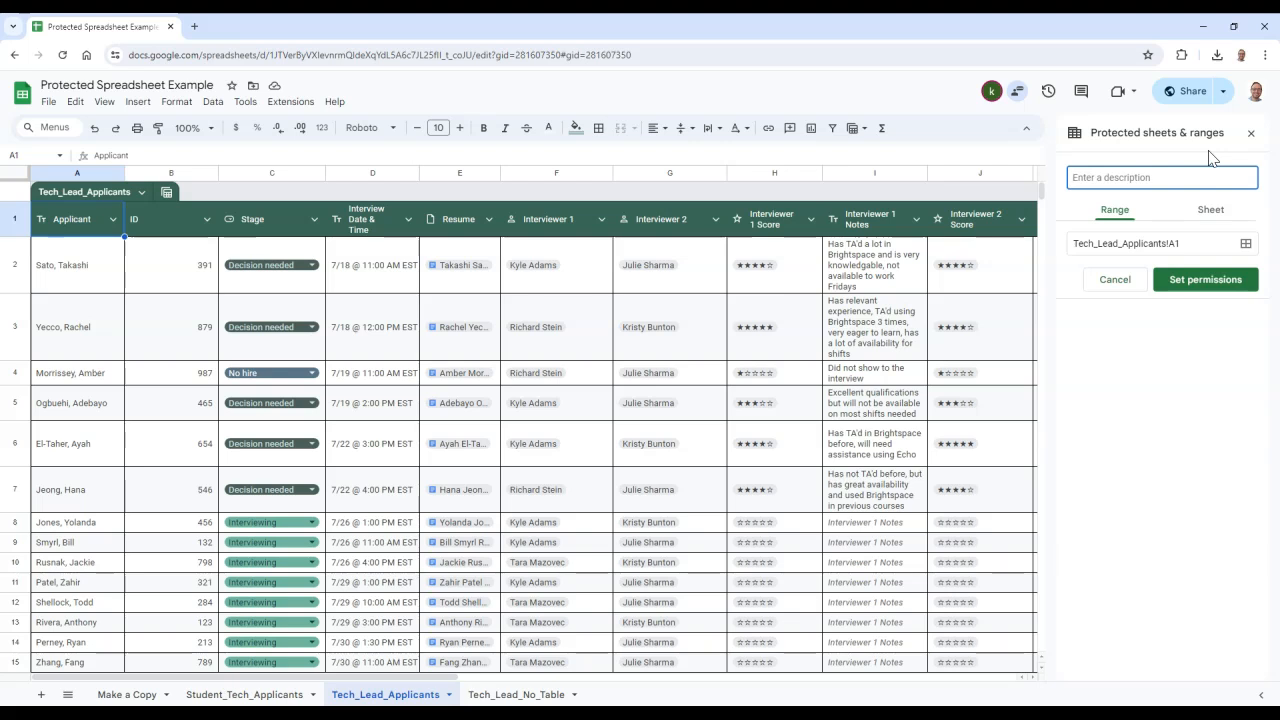
type("Tech Lead Pro")
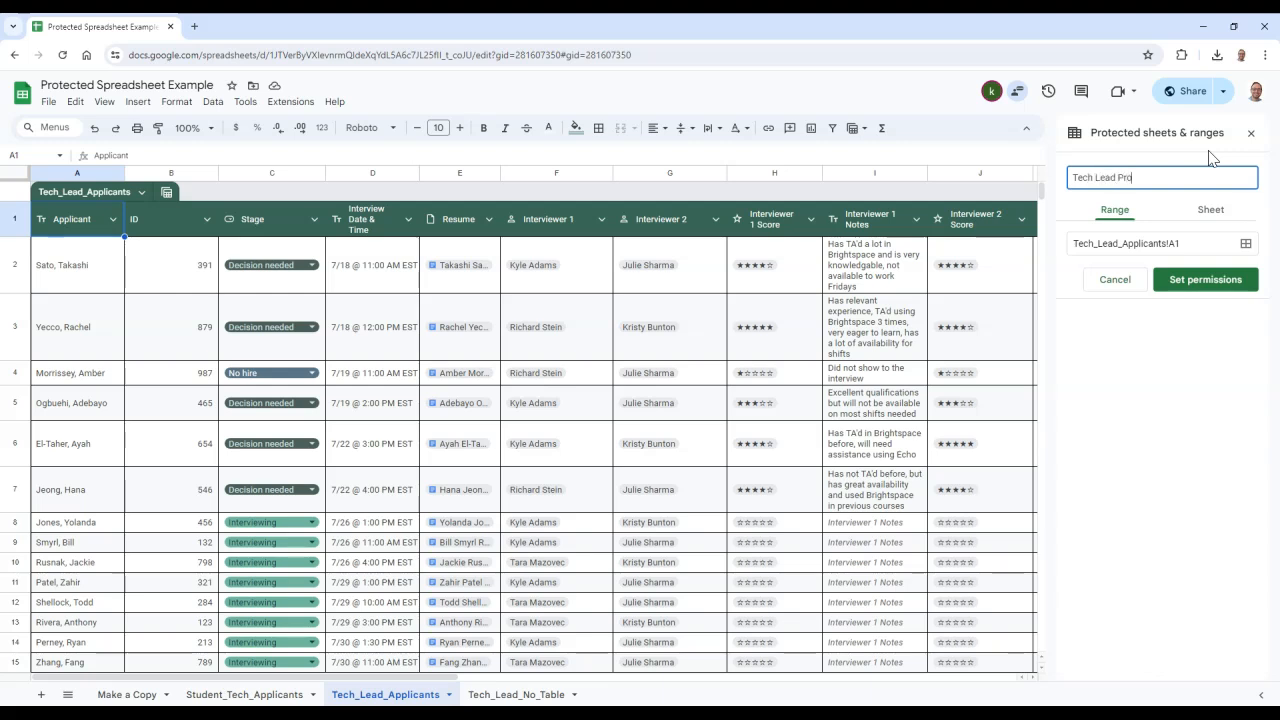
type("tection")
left_click(1209, 151)
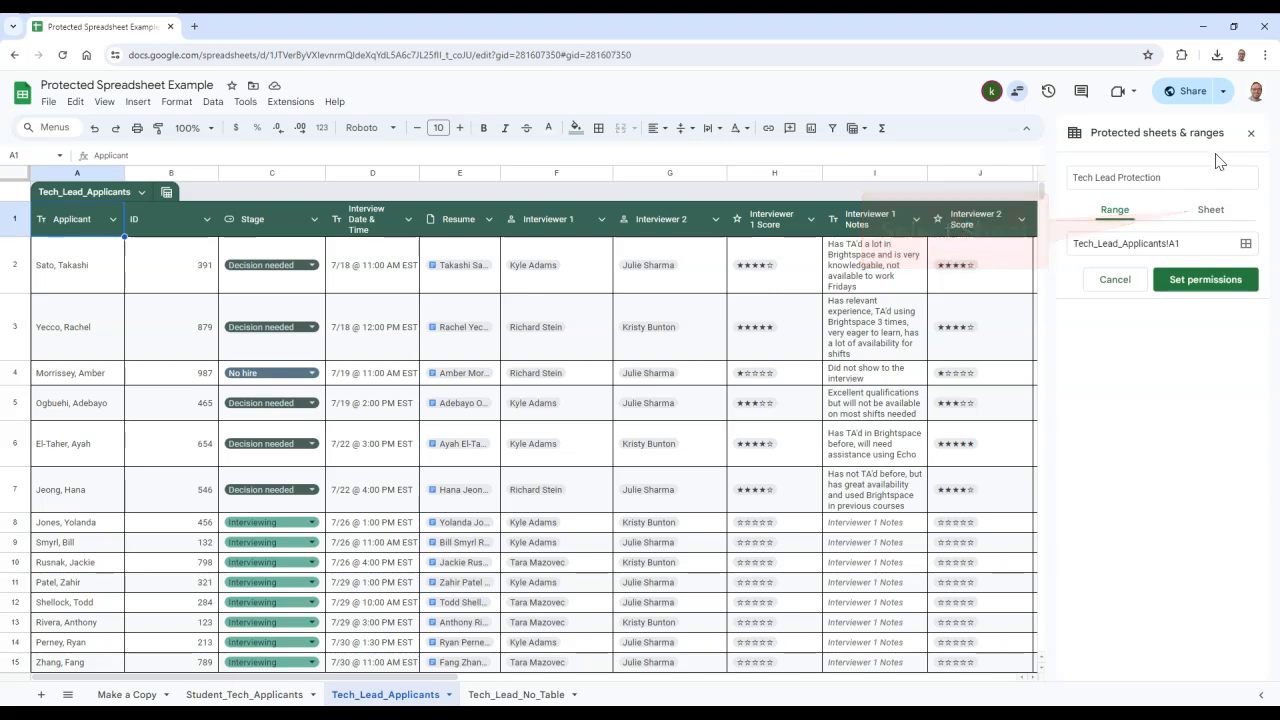
Step: Make the protection apply to the entire Tech_Lead_Applicants sheet instead of a range
left_click(1215, 212)
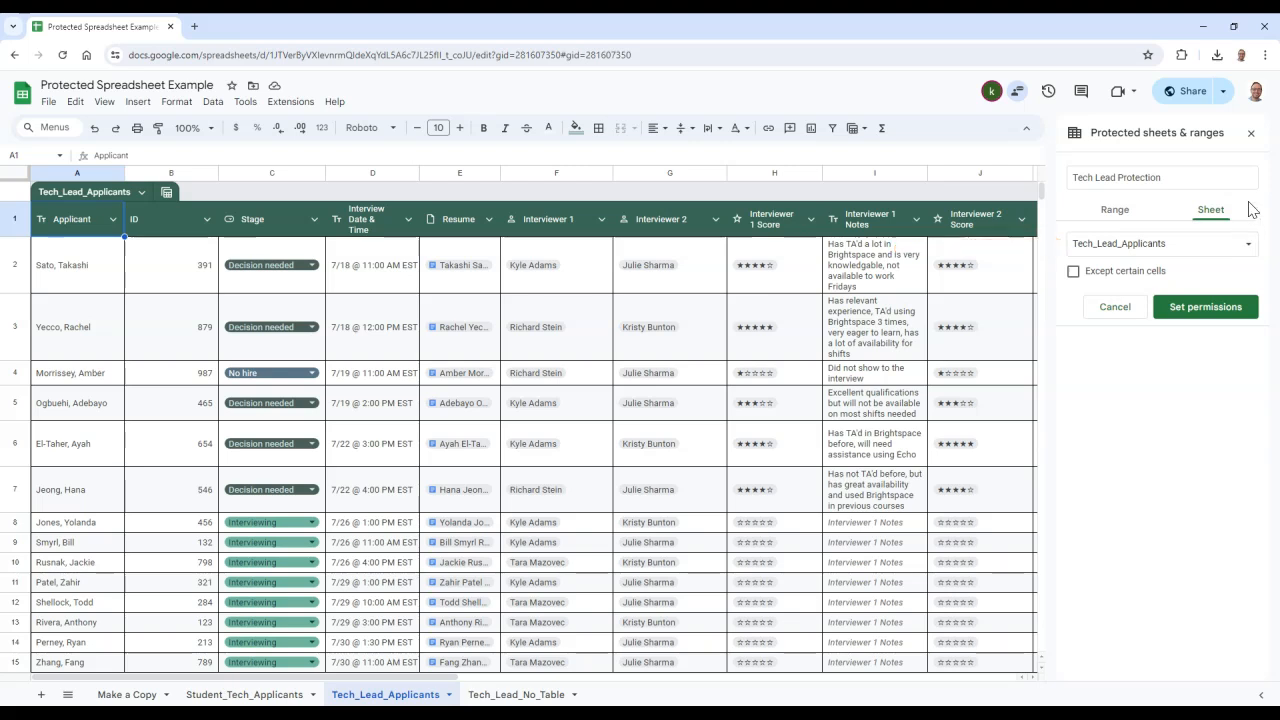
left_click(1248, 244)
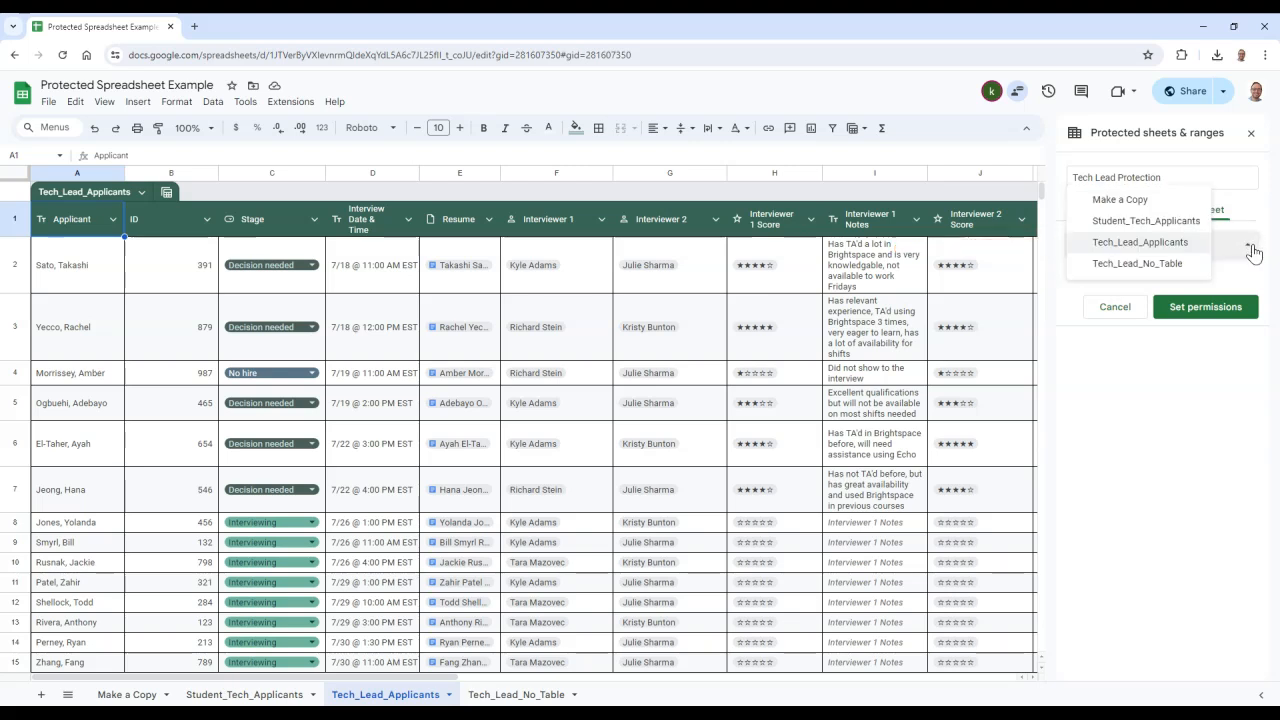
left_click(1173, 251)
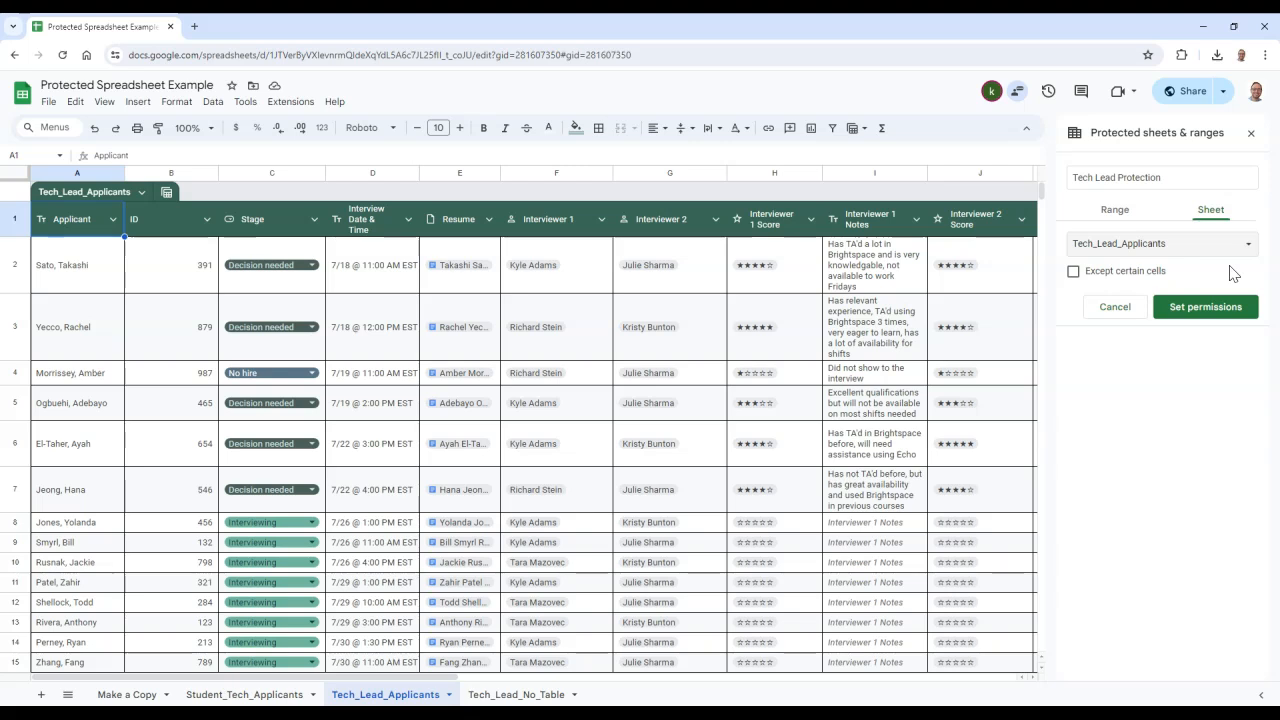
Step: Set the sheet's permissions with the custom editing restriction, adding the colleague listed as Interviewer 2 for the first applicant as an editor
left_click(1250, 312)
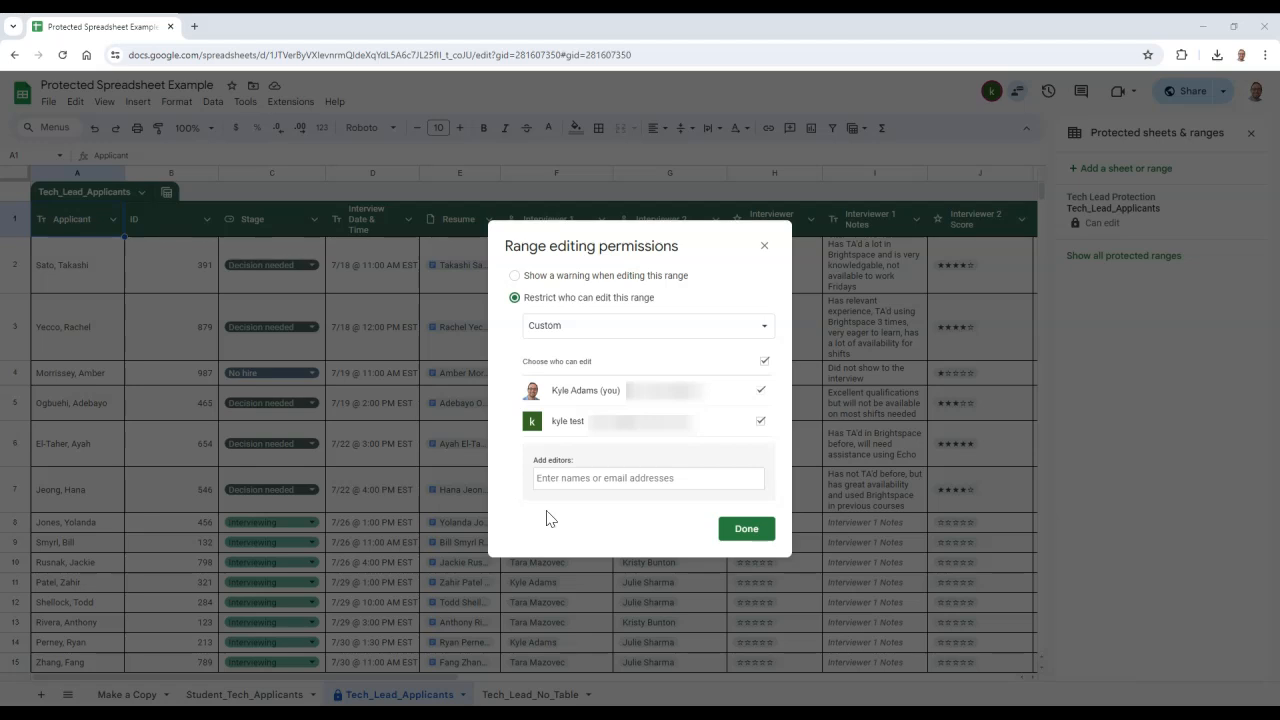
left_click(607, 479)
type("juli")
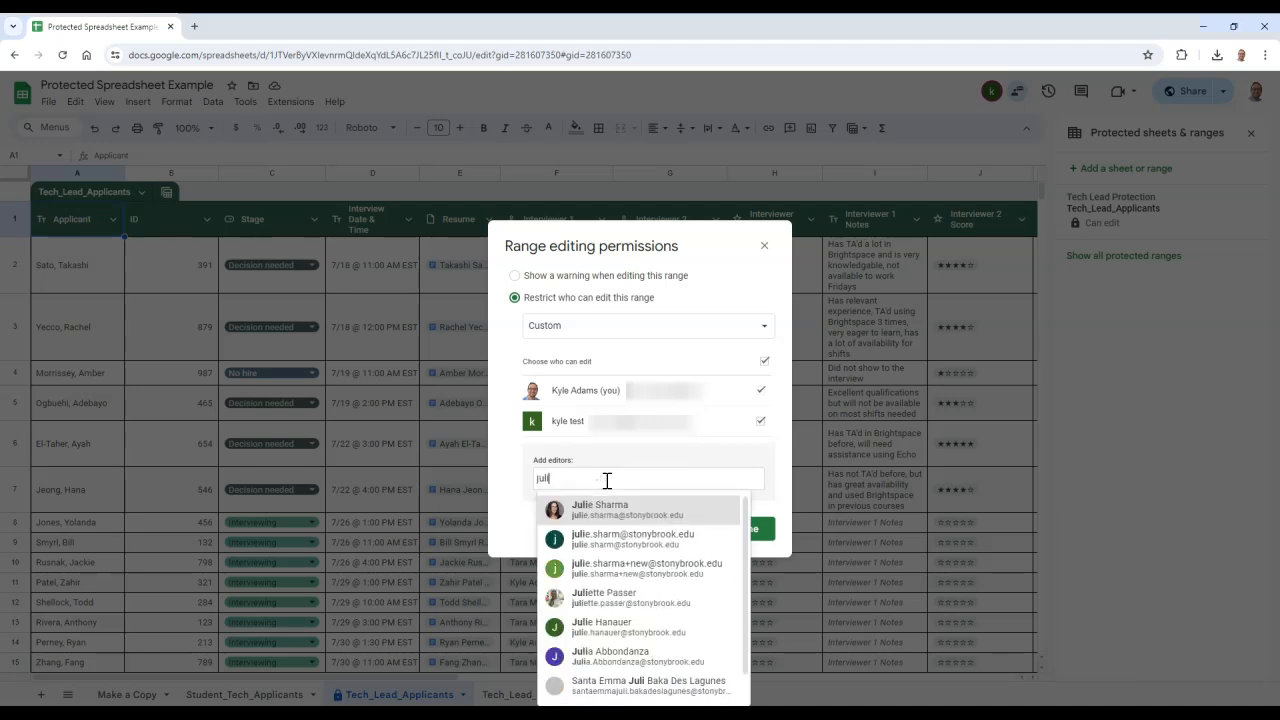
key("Return")
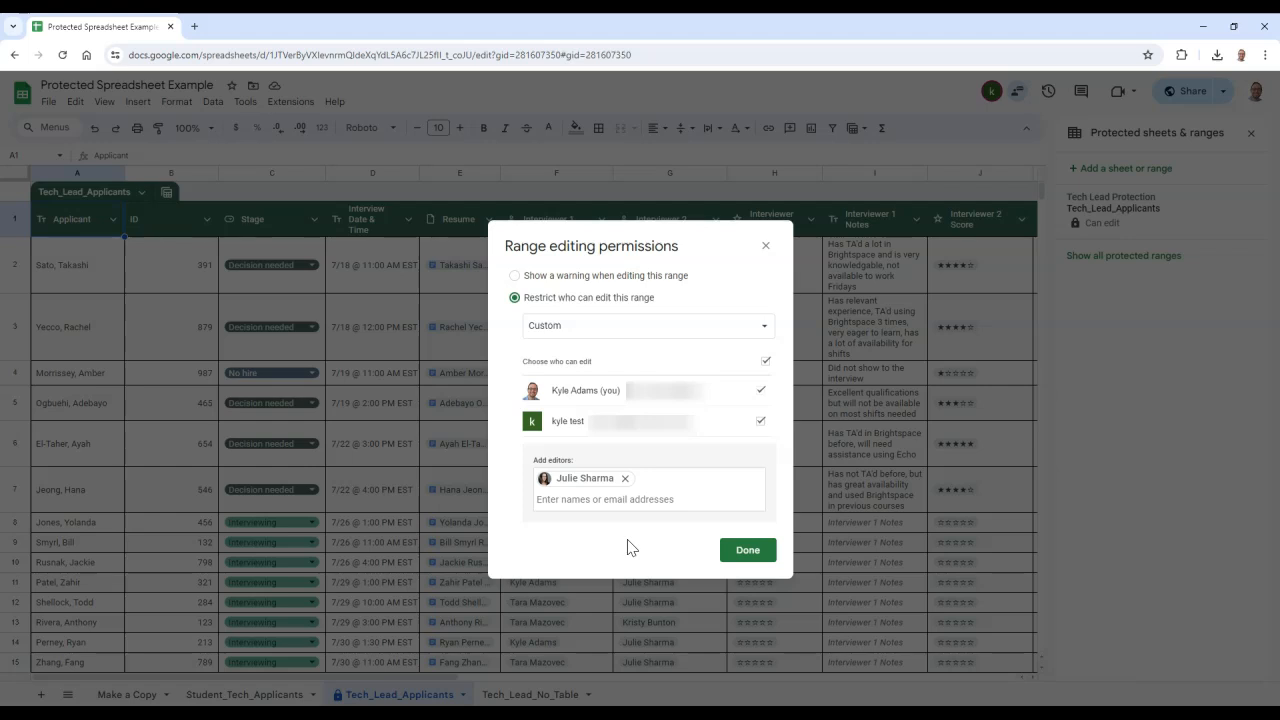
left_click(748, 552)
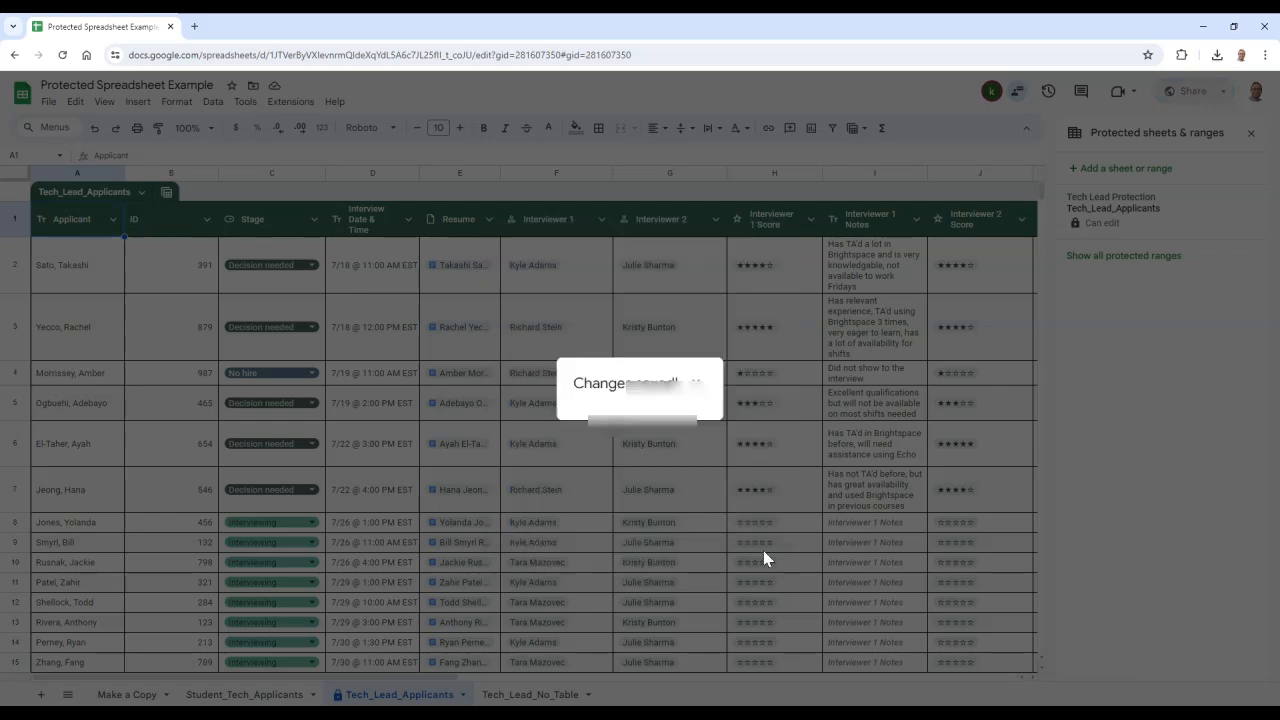